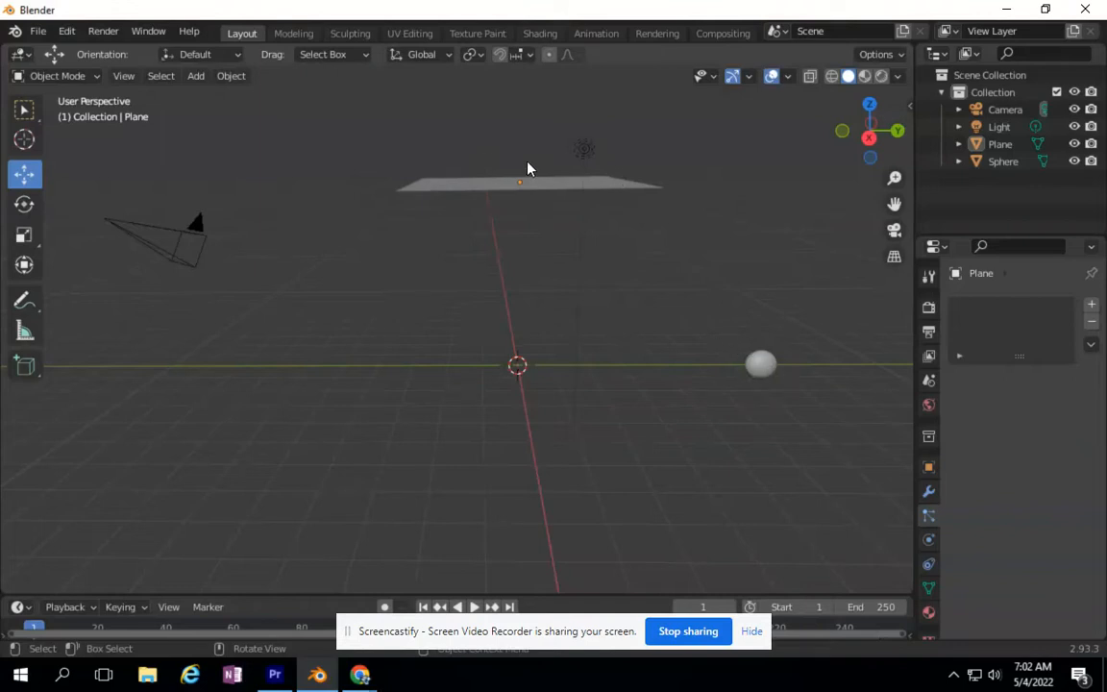
# Step: Add a particle system to the plane and enlarge the timeline area below the viewport
pyautogui.moveTo(862, 142)
pyautogui.mouseDown()
pyautogui.moveTo(771, 153)
pyautogui.moveTo(870, 143)
pyautogui.moveTo(850, 135)
pyautogui.mouseUp()
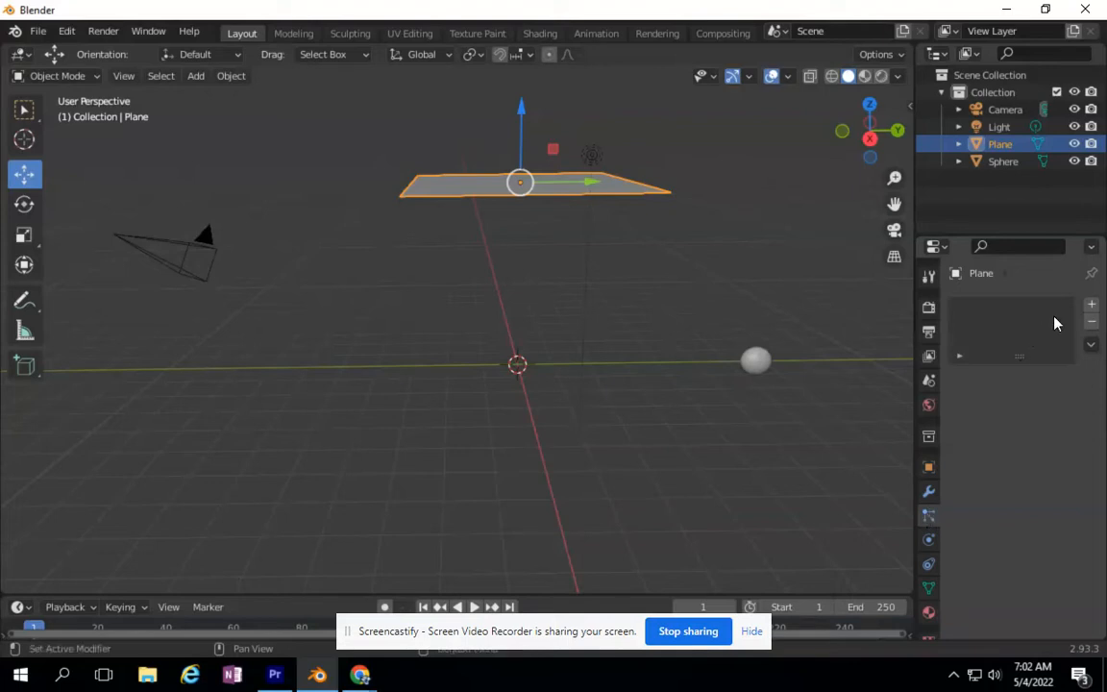
pyautogui.click(1093, 305)
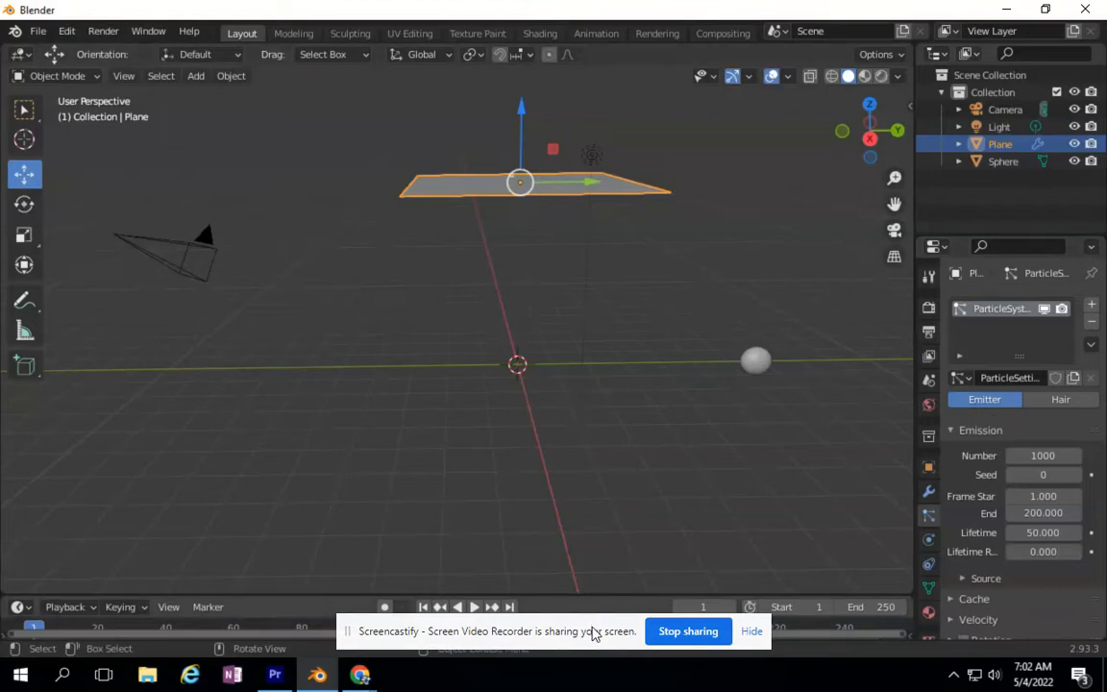
pyautogui.moveTo(593, 633); pyautogui.dragTo(818, 666)
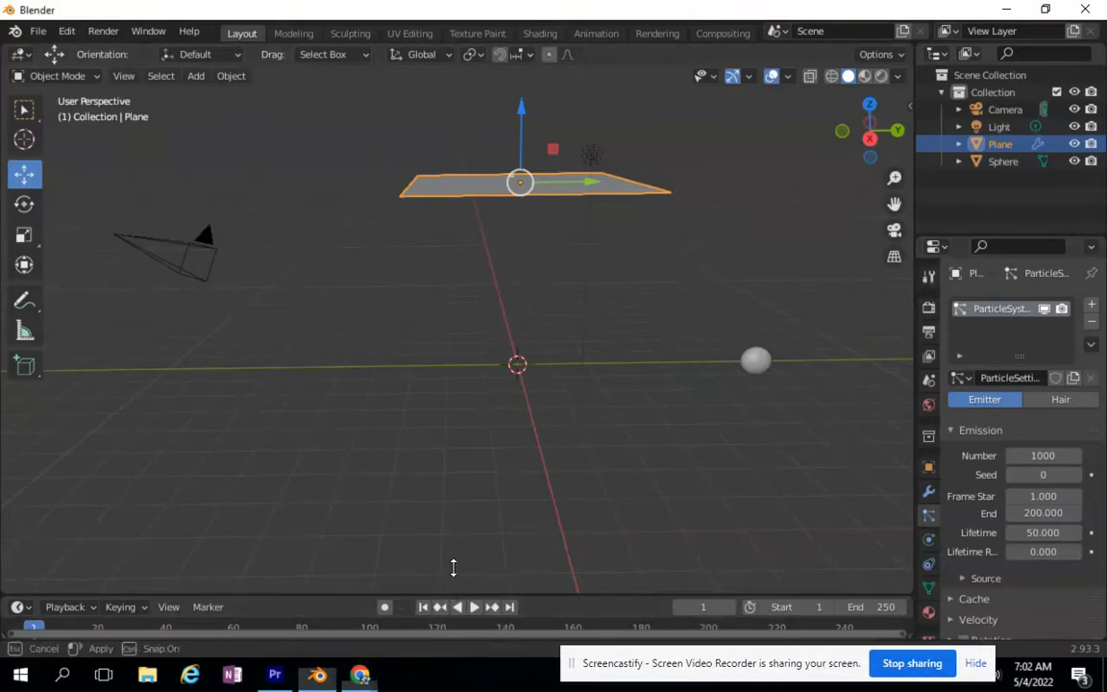
pyautogui.moveTo(453, 591); pyautogui.dragTo(478, 475)
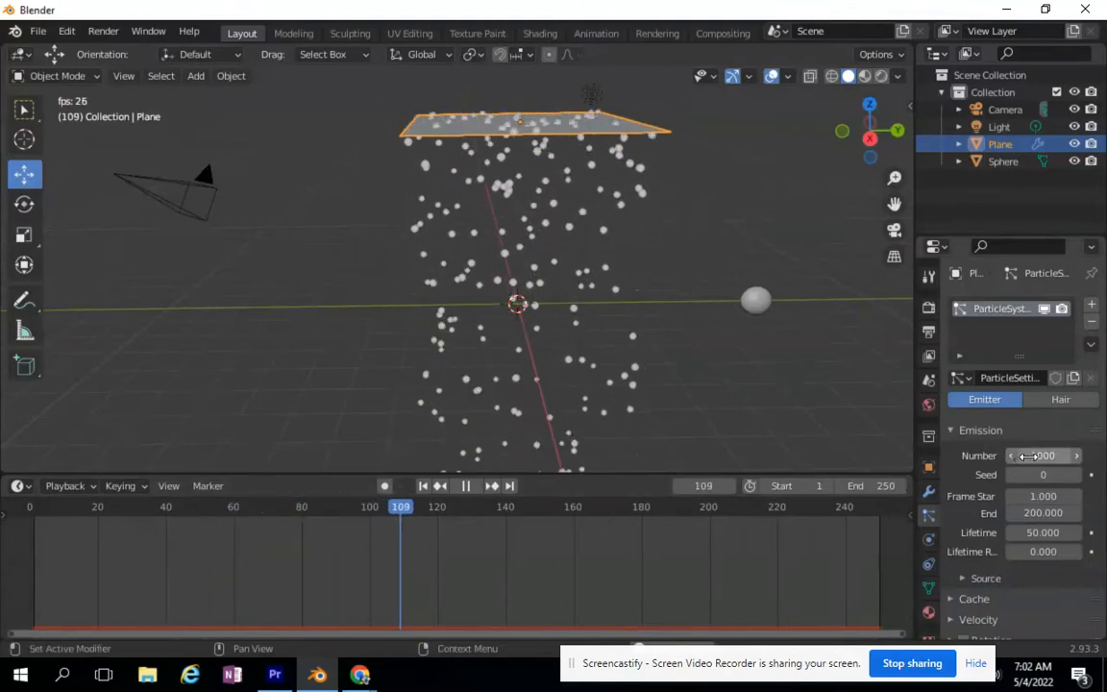
# Step: Set the plane's particle emission to number 1398, seed 6 and start frame 10
pyautogui.moveTo(1061, 457); pyautogui.dragTo(1069, 459)
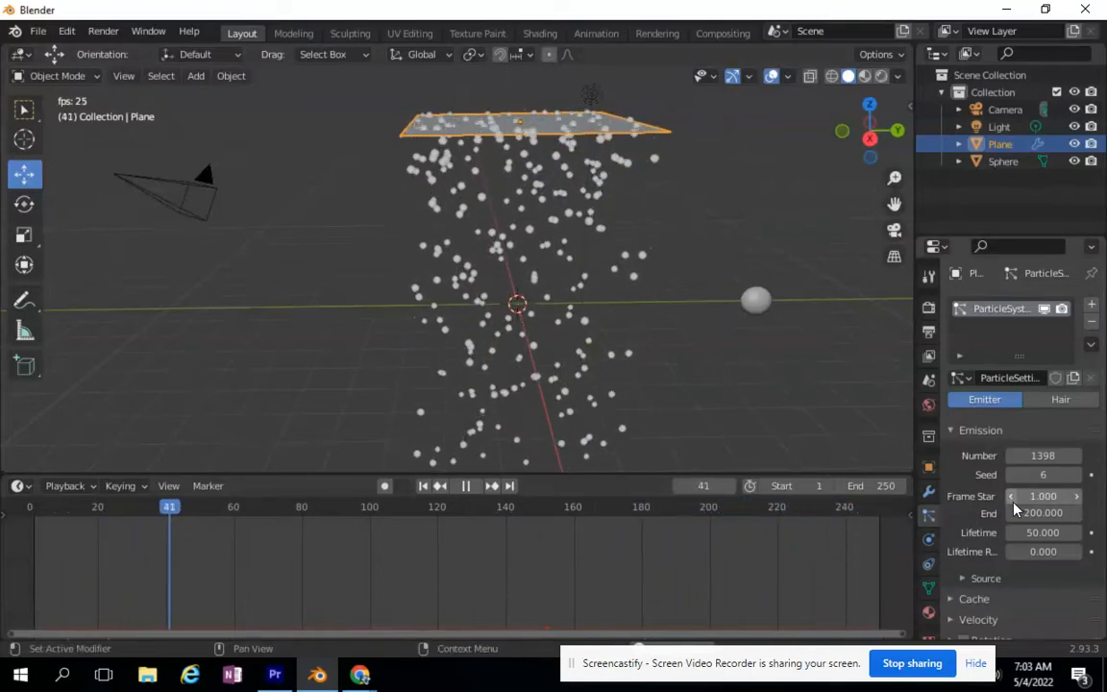
pyautogui.click(1077, 499)
pyautogui.doubleClick(1076, 499)
pyautogui.write('10')
pyautogui.press('Return')
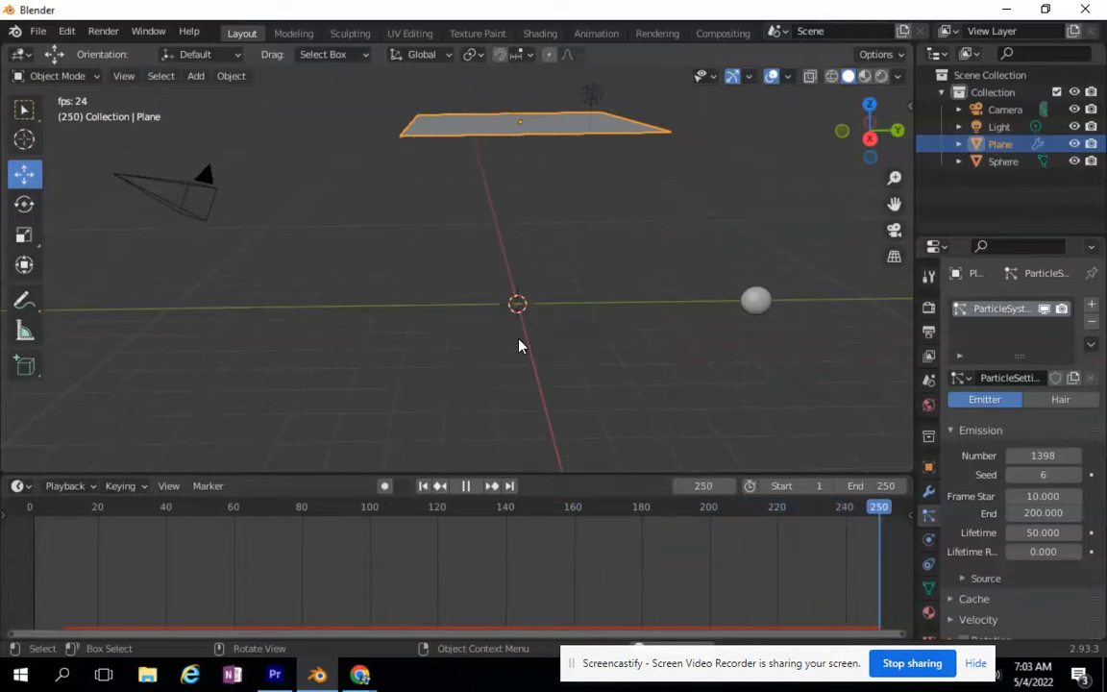
# Step: Change the particles' physics type to Fluid and replay the animation from the first frame
pyautogui.scroll(-4, 1014, 364)
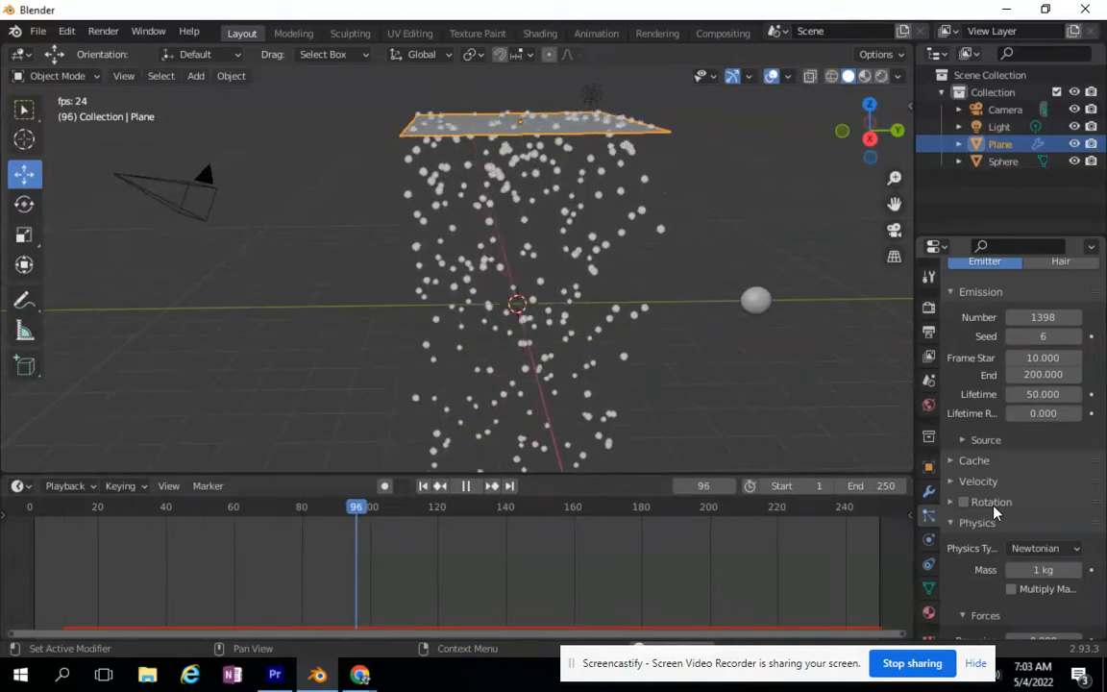
pyautogui.scroll(-1, 997, 514)
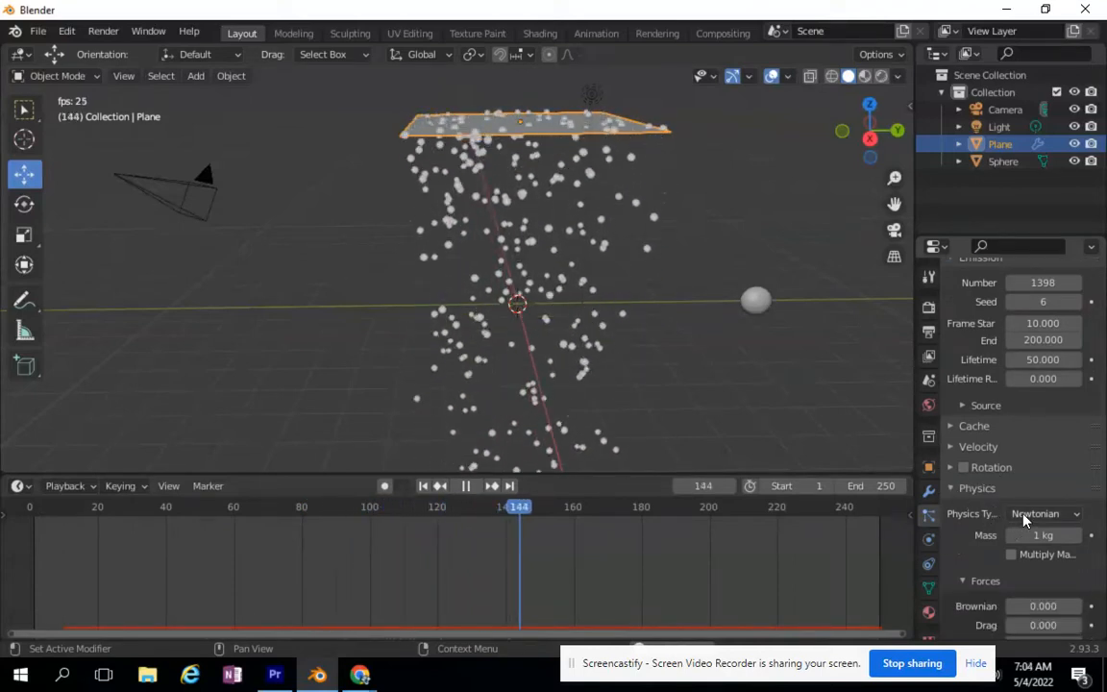
pyautogui.click(1024, 516)
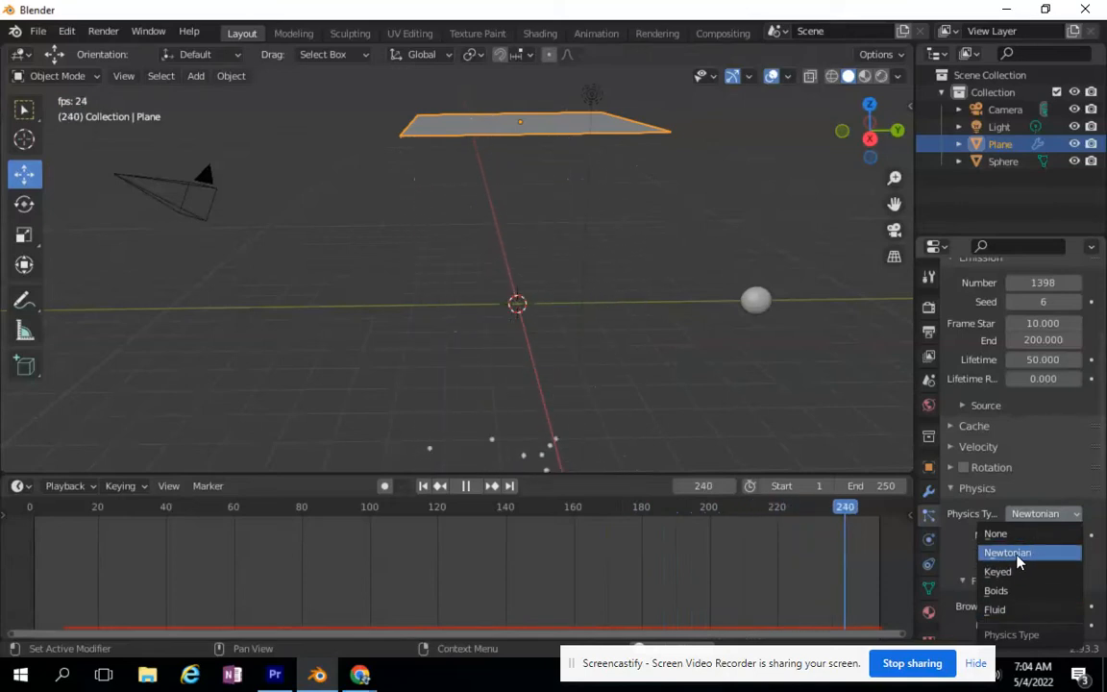
pyautogui.click(1013, 615)
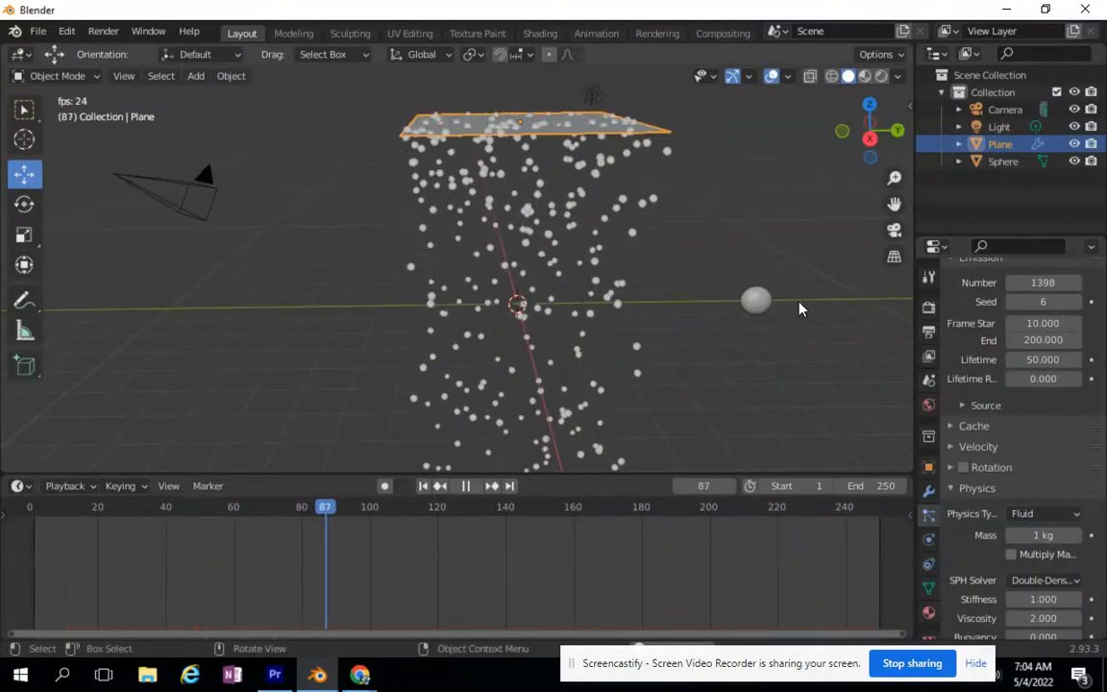
pyautogui.click(465, 485)
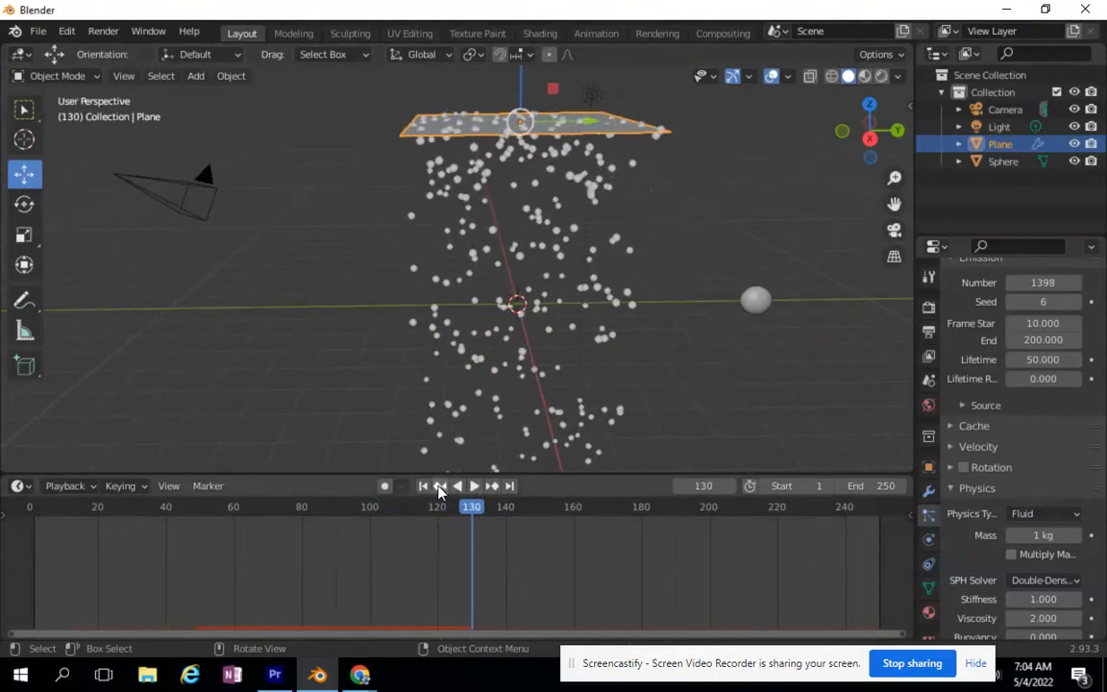
pyautogui.click(424, 485)
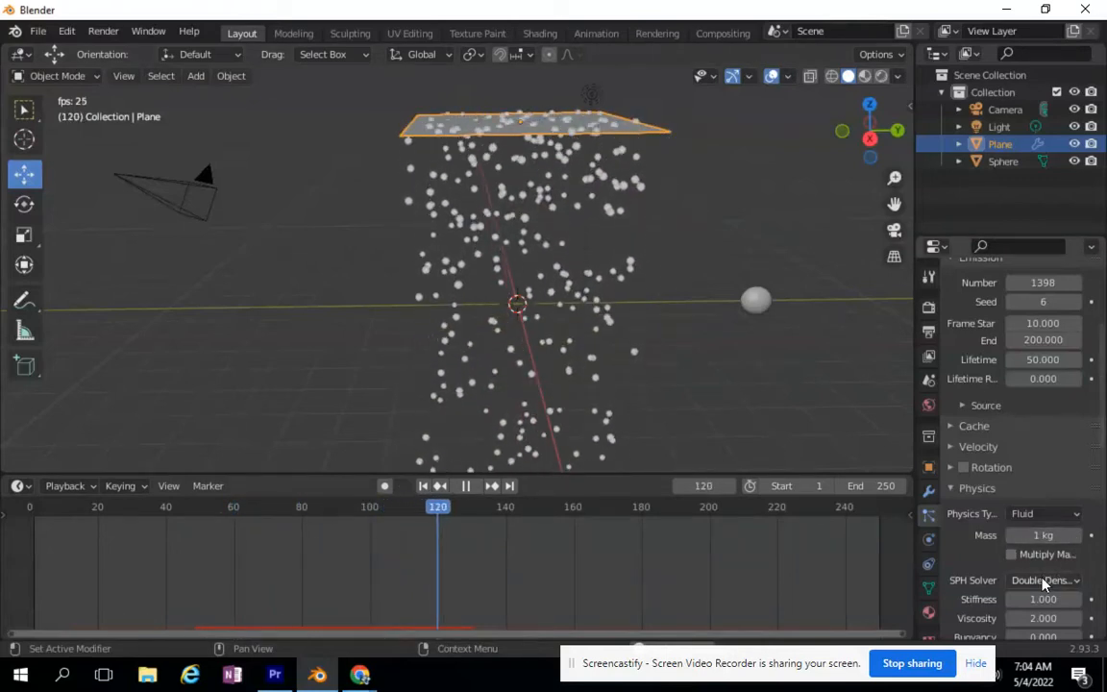
# Step: Set the particle forces to Brownian 1.030 and Damp 0.200
pyautogui.scroll(-3, 1048, 548)
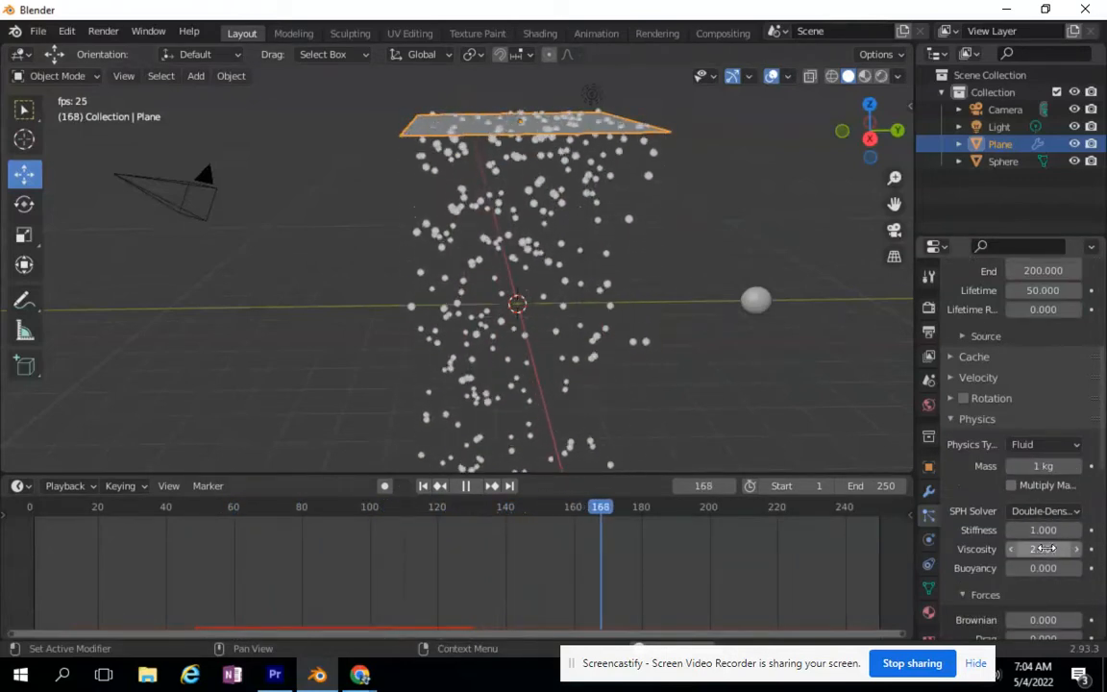
pyautogui.scroll(-4, 1000, 593)
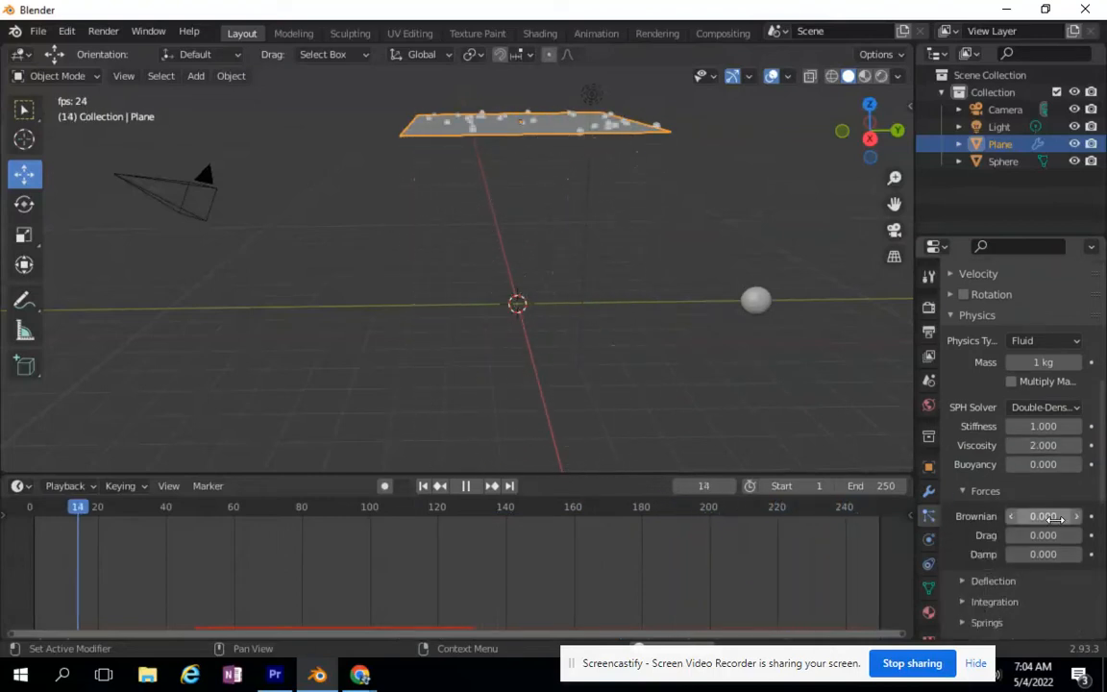
pyautogui.moveTo(1033, 517)
pyautogui.mouseDown()
pyautogui.moveTo(1091, 516)
pyautogui.moveTo(1033, 516)
pyautogui.mouseUp()
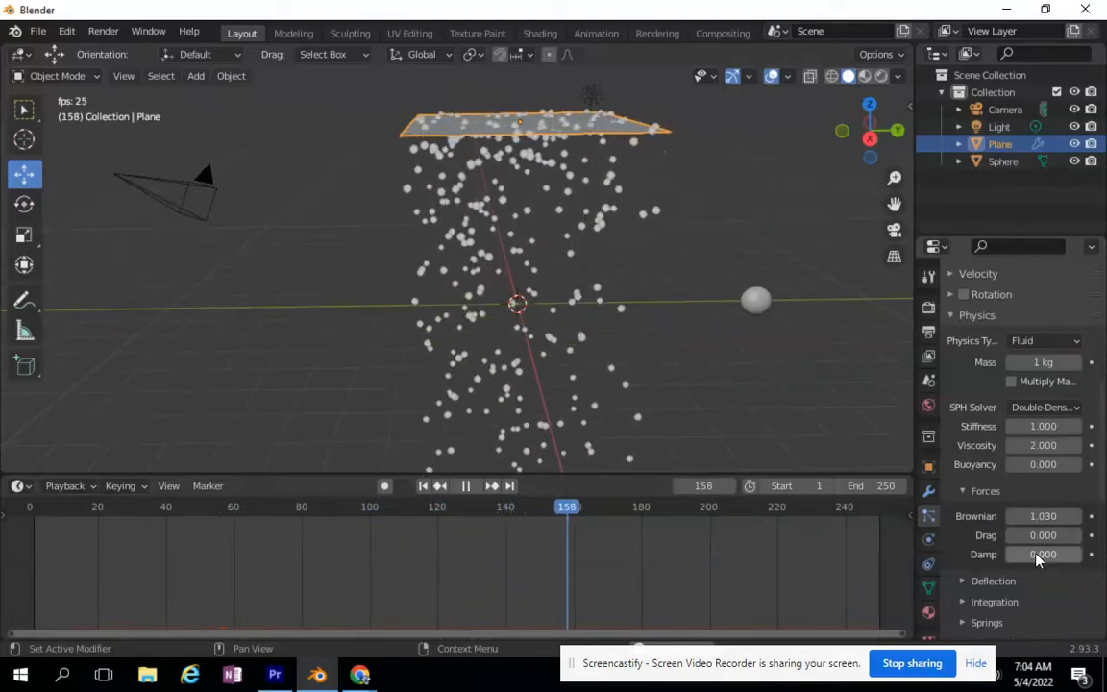
pyautogui.moveTo(1037, 557); pyautogui.dragTo(1104, 563)
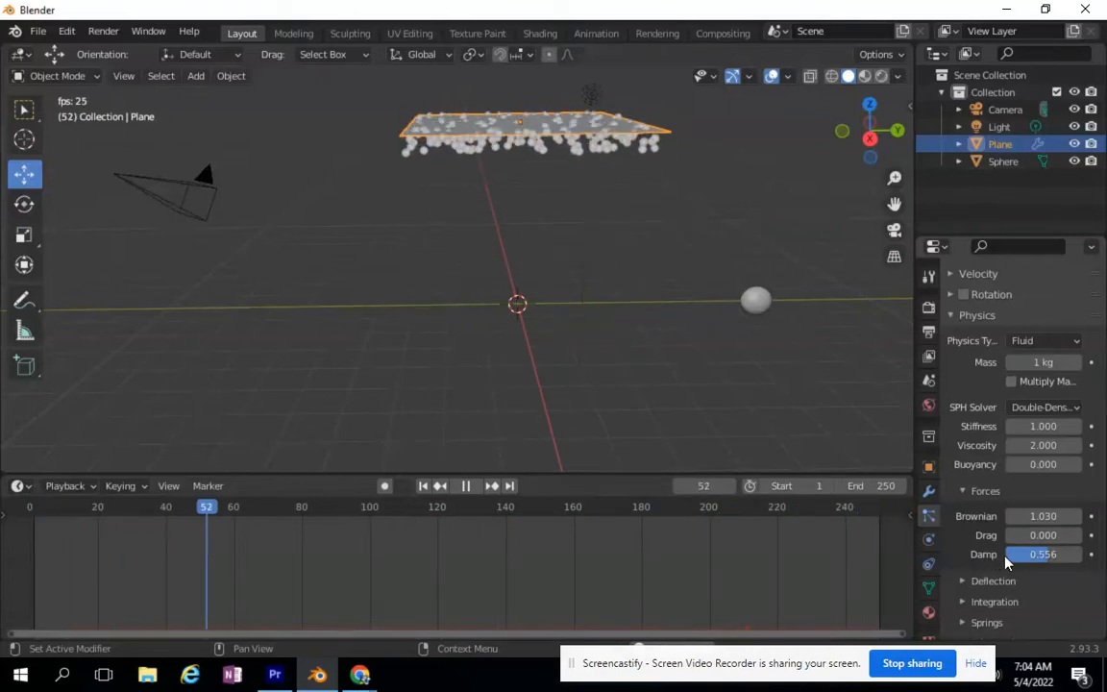
pyautogui.moveTo(1043, 559); pyautogui.dragTo(1013, 568)
pyautogui.click(466, 486)
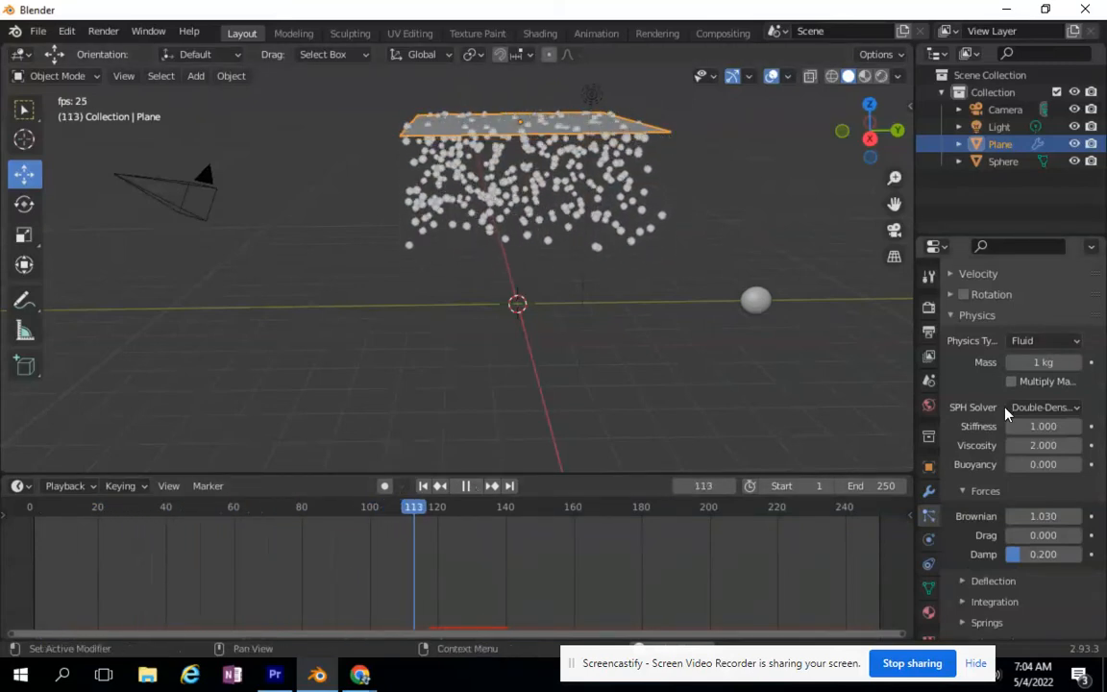
# Step: Give the sphere a new material with a green base color
pyautogui.scroll(-4, 1007, 414)
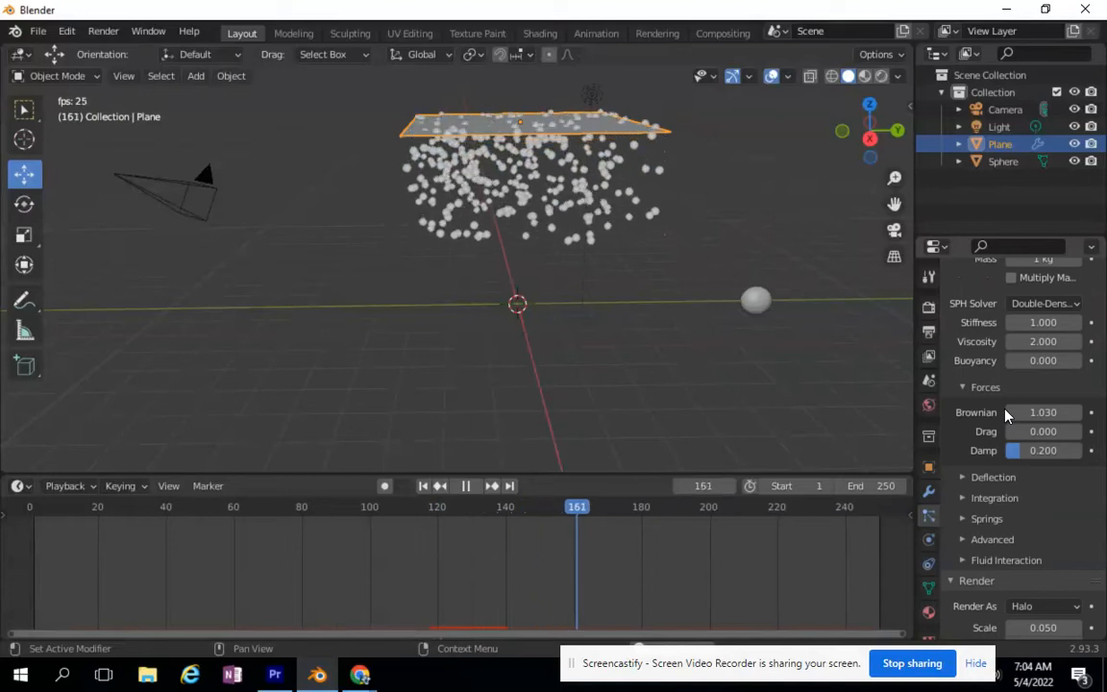
pyautogui.scroll(-4, 1006, 413)
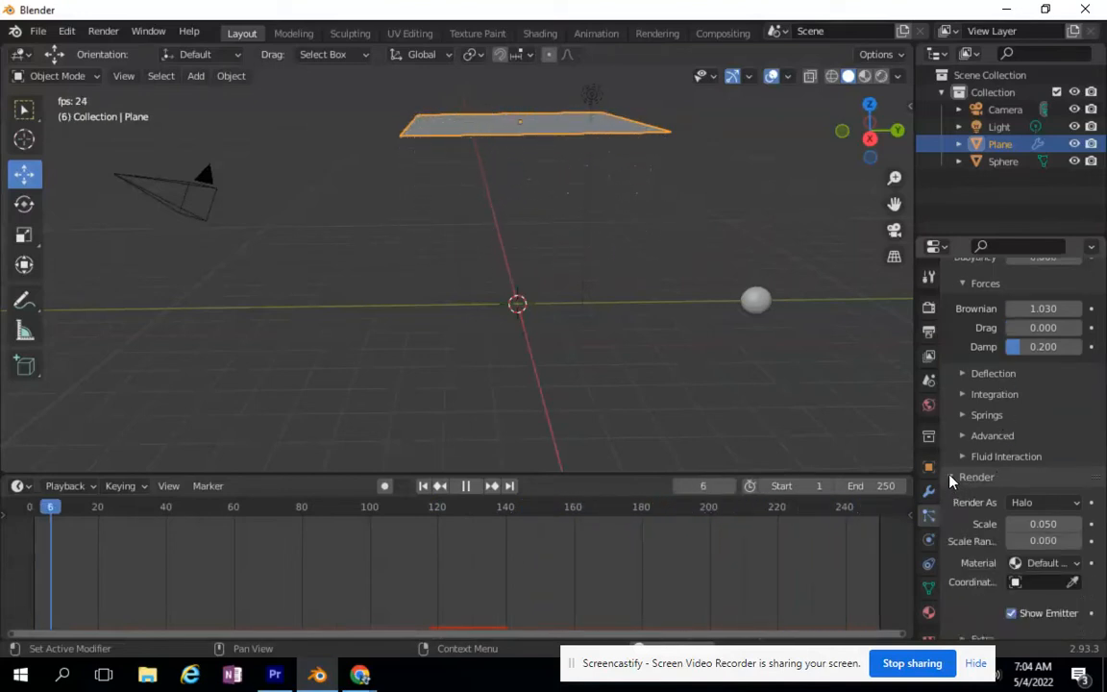
pyautogui.click(759, 305)
pyautogui.click(929, 611)
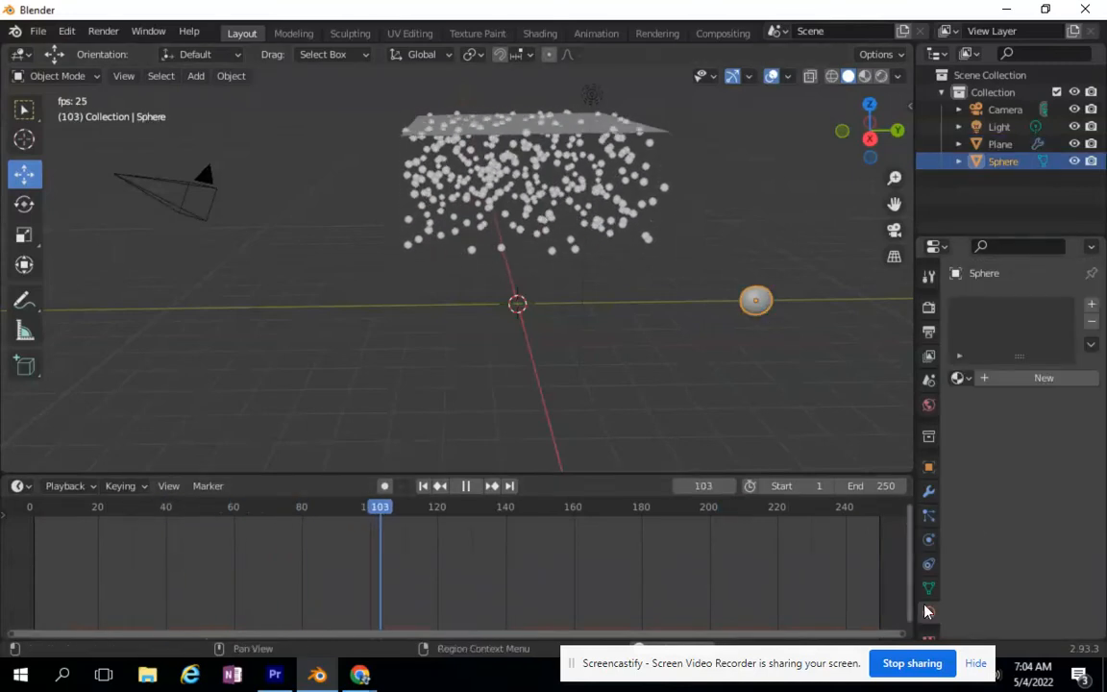
pyautogui.click(1091, 304)
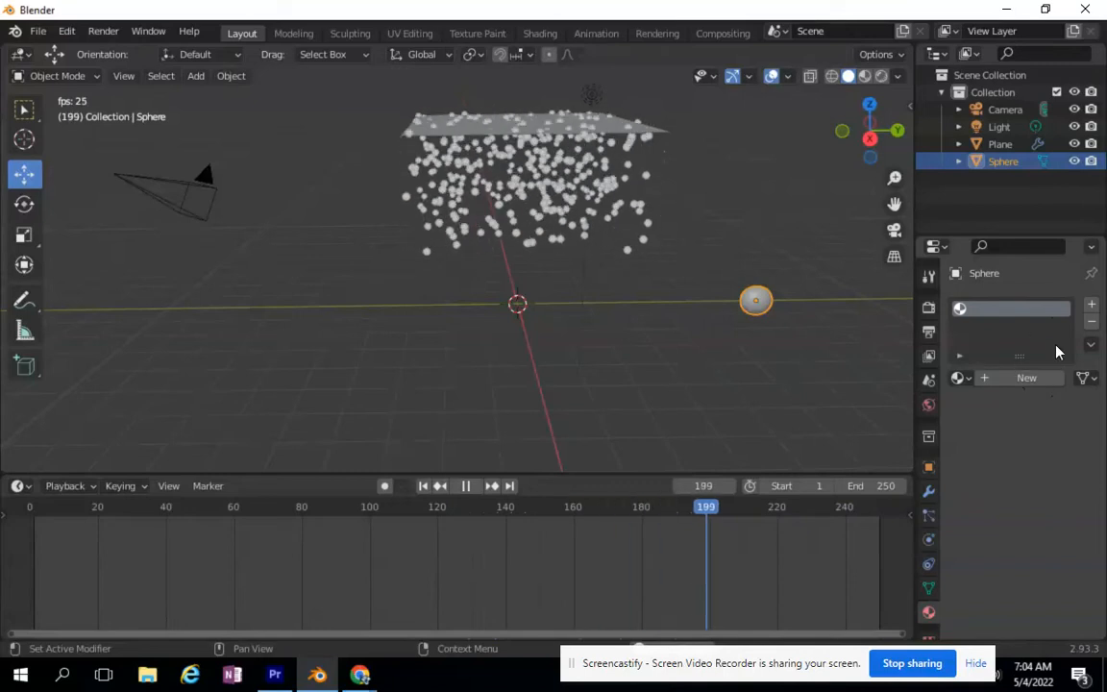
pyautogui.click(1029, 379)
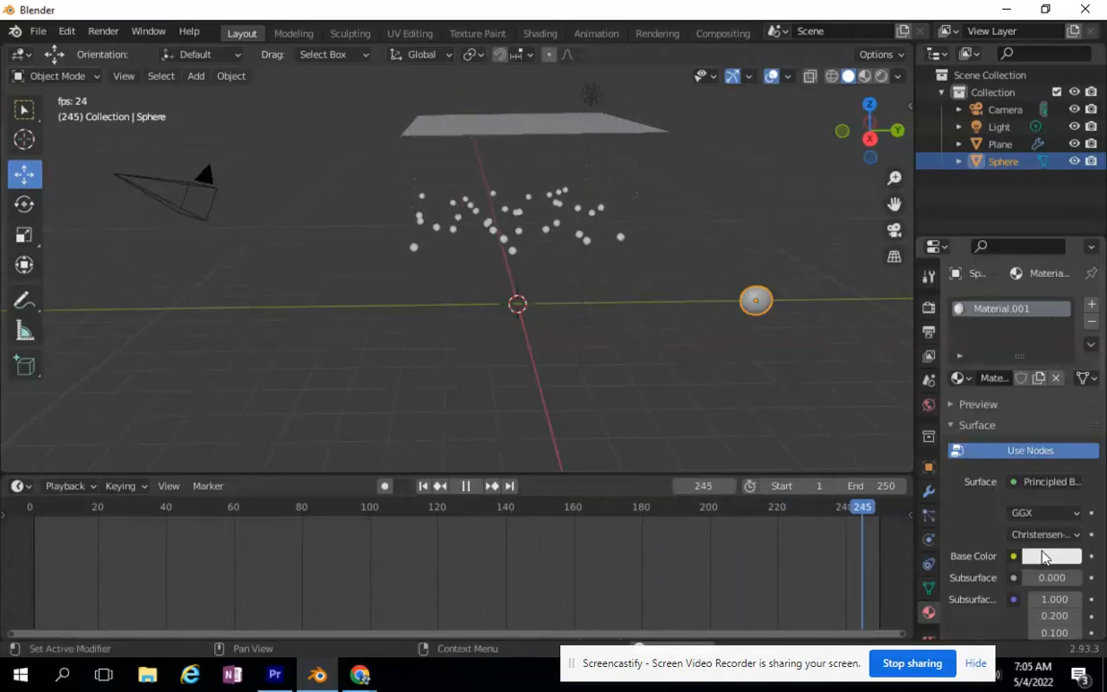
pyautogui.click(1045, 559)
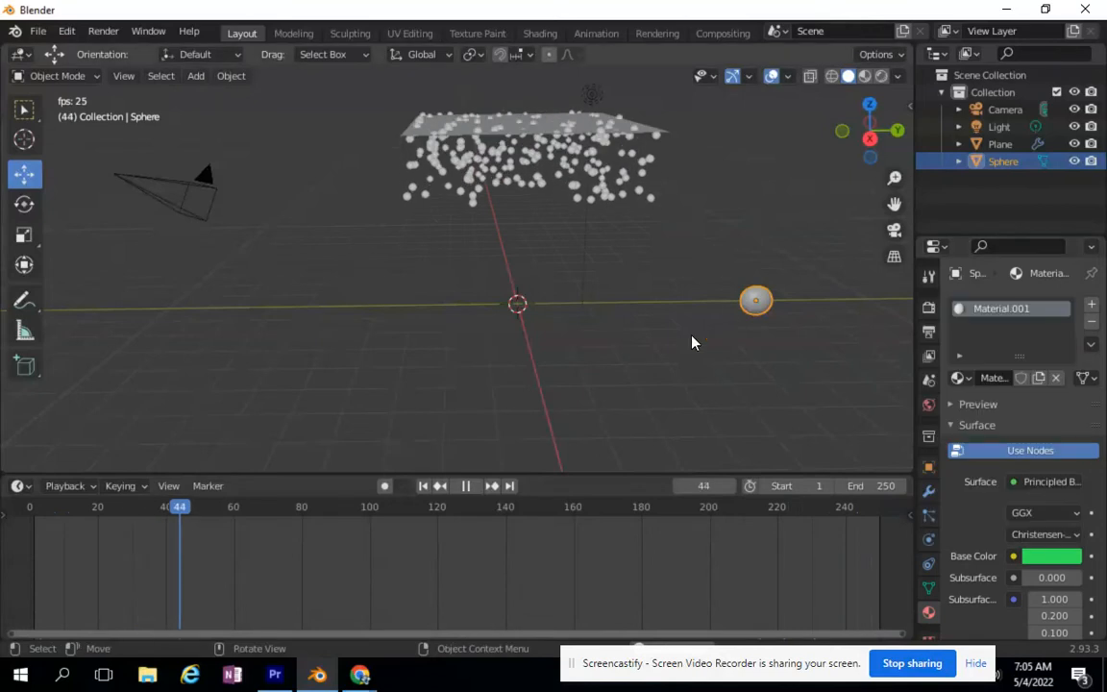
# Step: Switch the viewport to Material Preview shading and move the sphere slightly farther from the plane
pyautogui.click(864, 76)
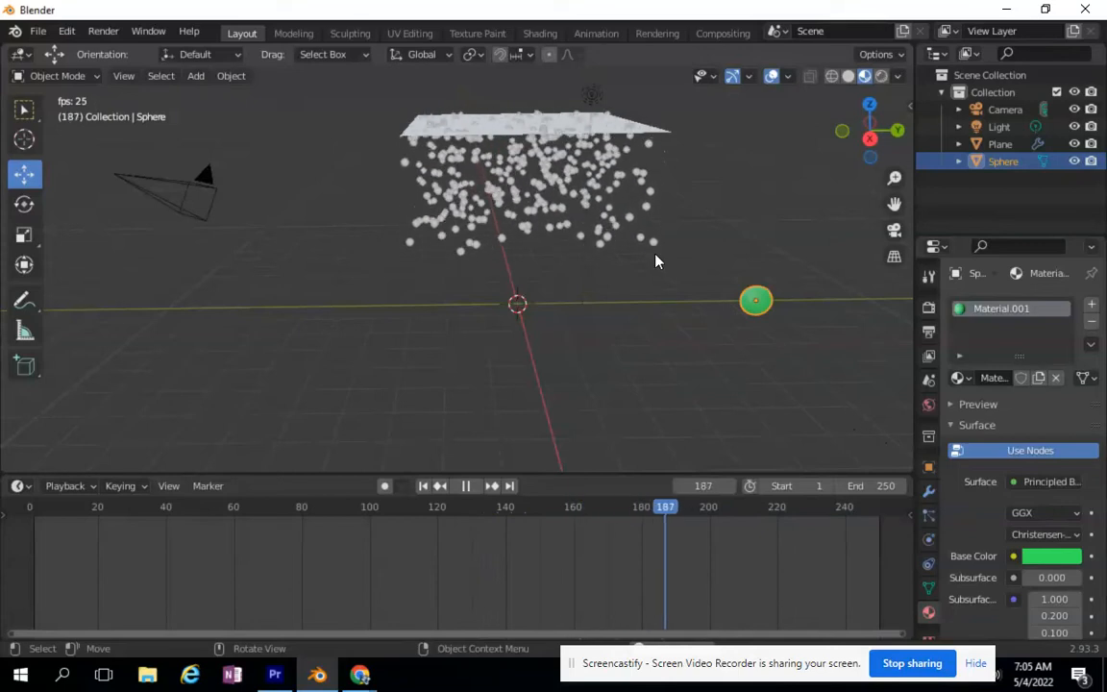
pyautogui.moveTo(889, 458); pyautogui.dragTo(918, 480)
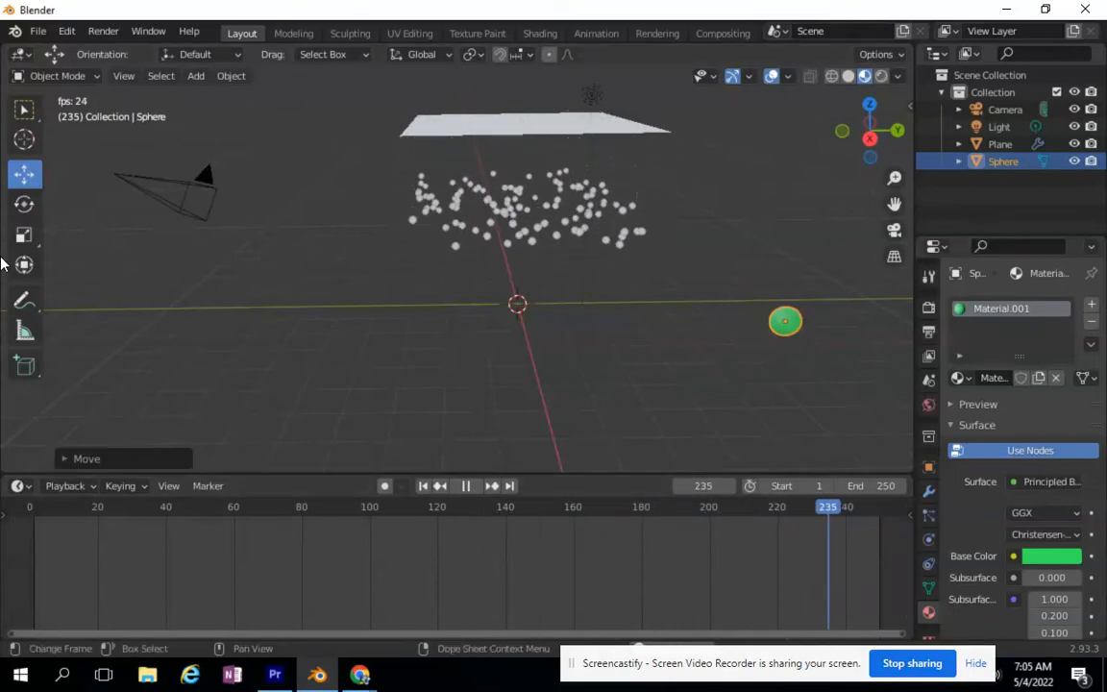
# Step: Render the plane's particles as Object, using the Sphere as the instance object, and inspect them up close during playback
pyautogui.click(487, 124)
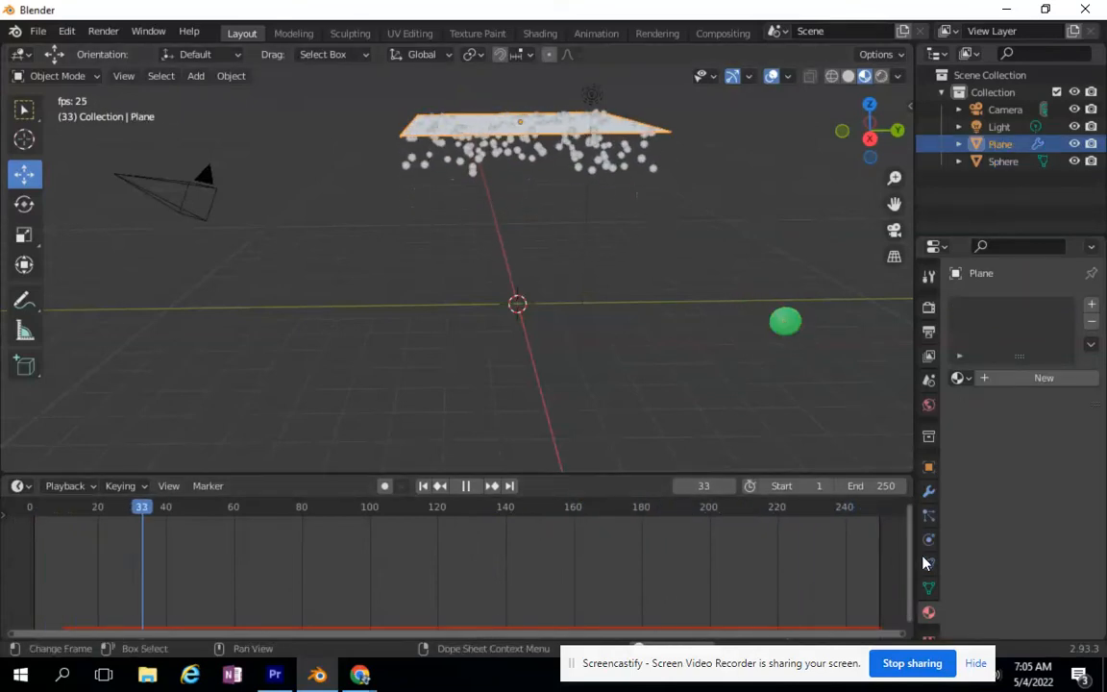
pyautogui.click(930, 517)
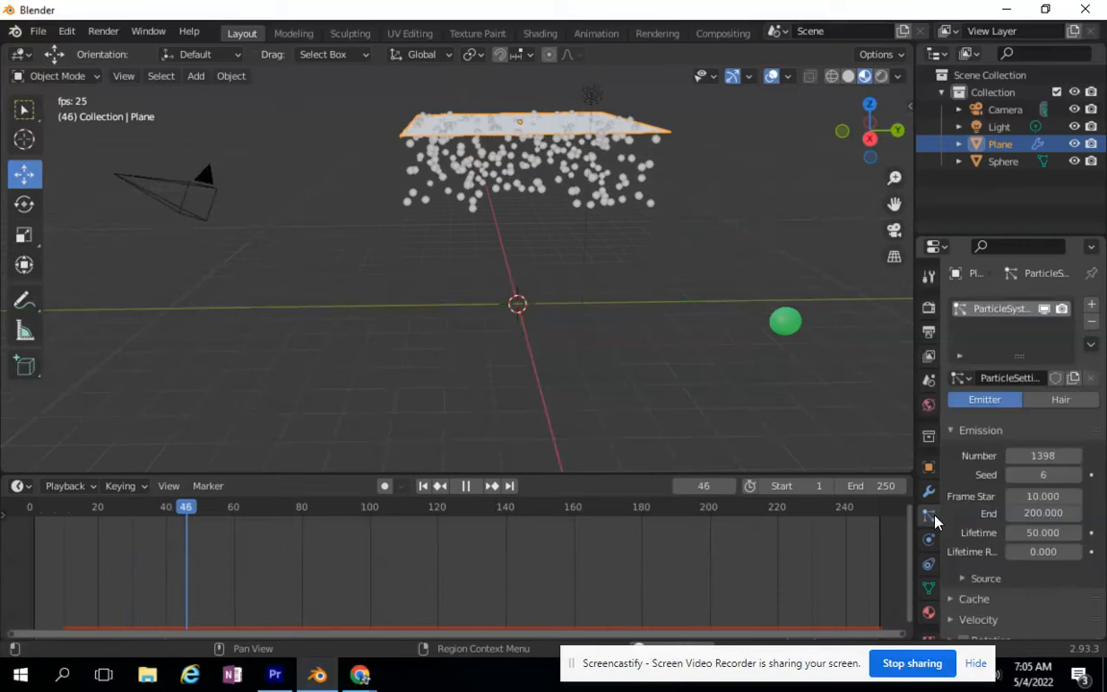
pyautogui.click(955, 432)
pyautogui.scroll(-2, 937, 573)
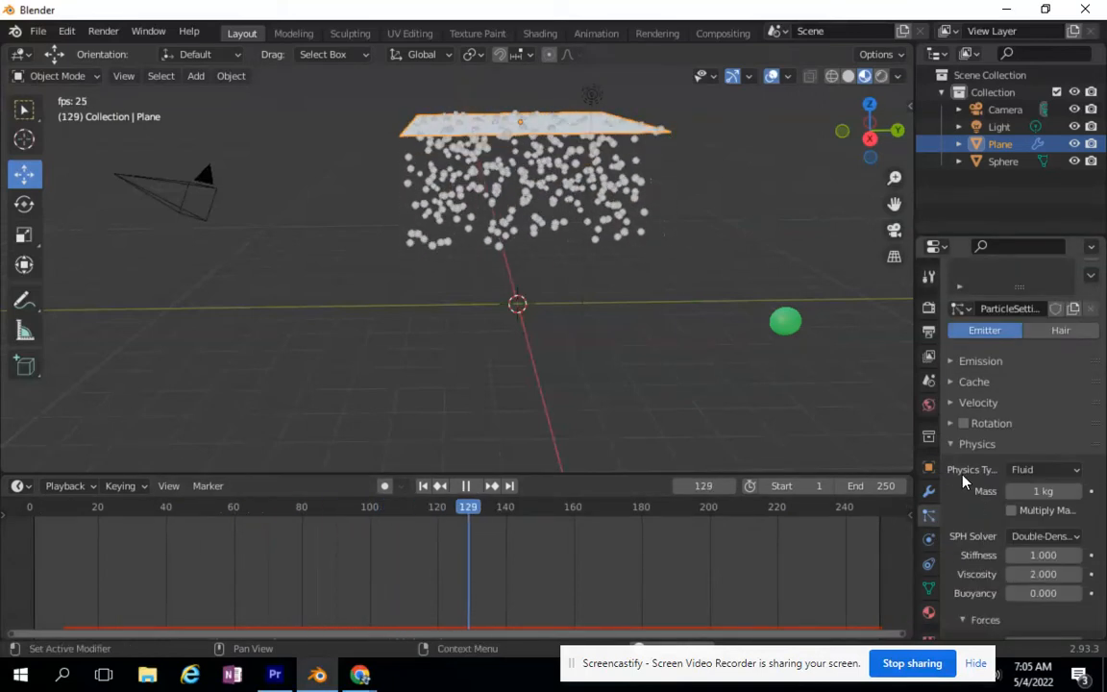
pyautogui.click(950, 445)
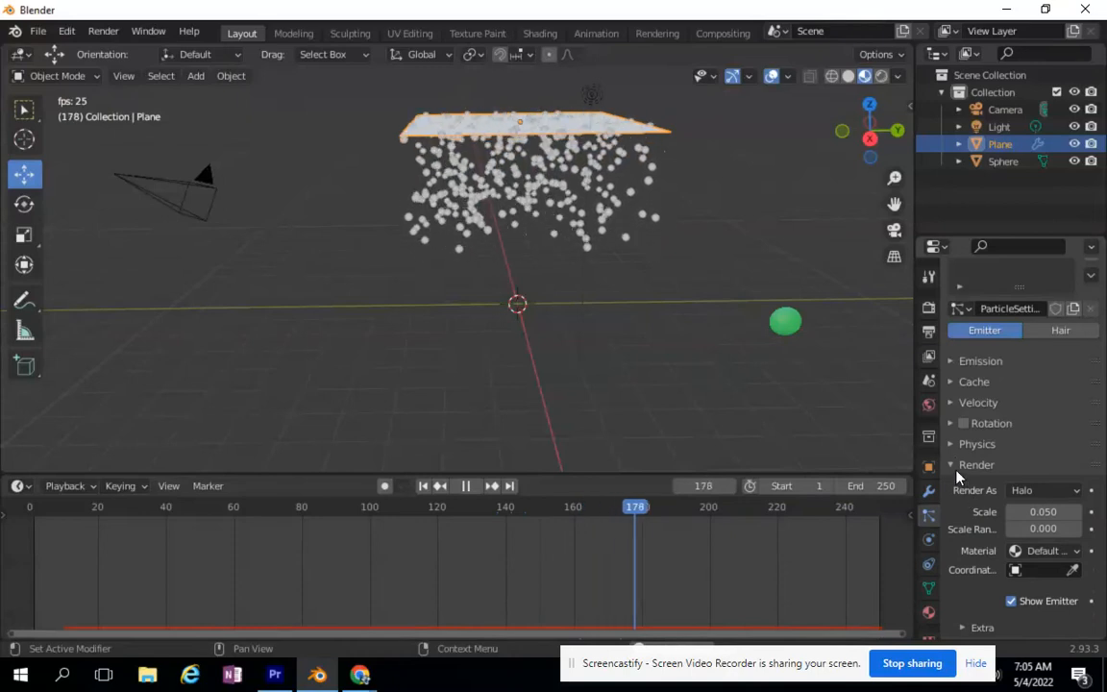
pyautogui.click(1021, 494)
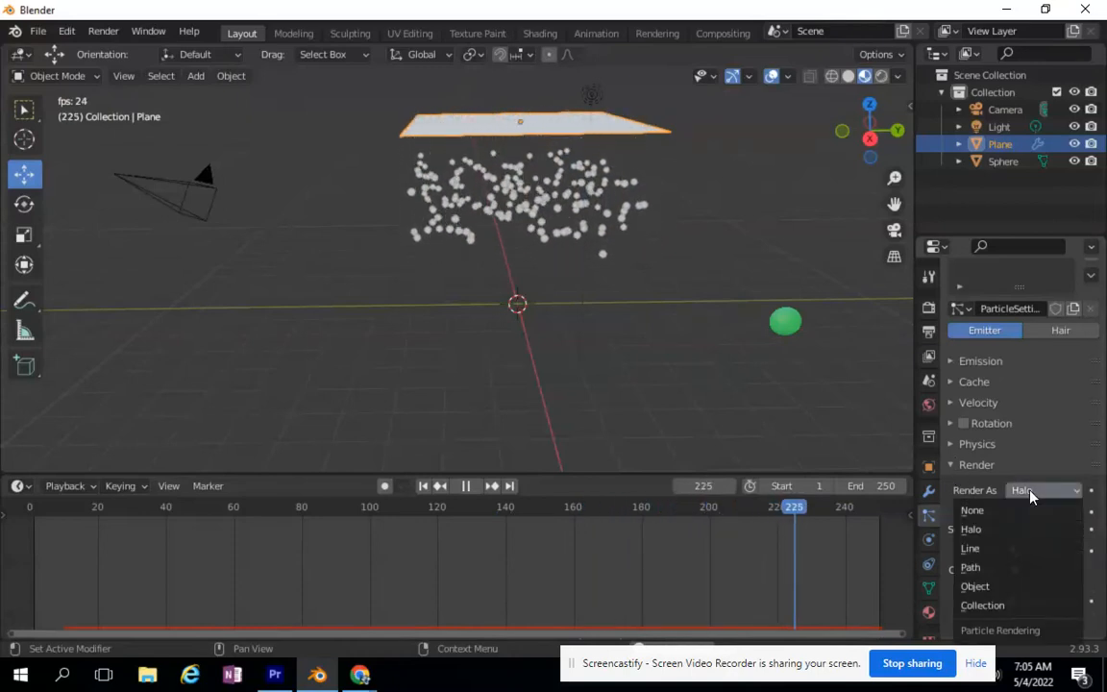
pyautogui.click(976, 588)
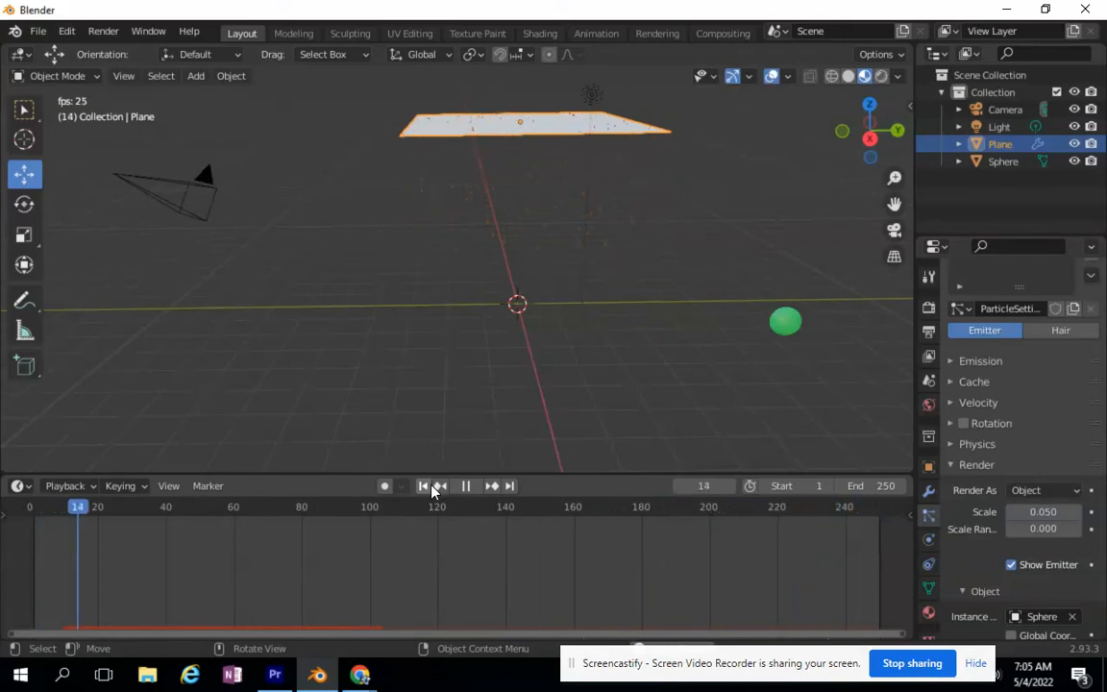
pyautogui.scroll(6, 672, 290)
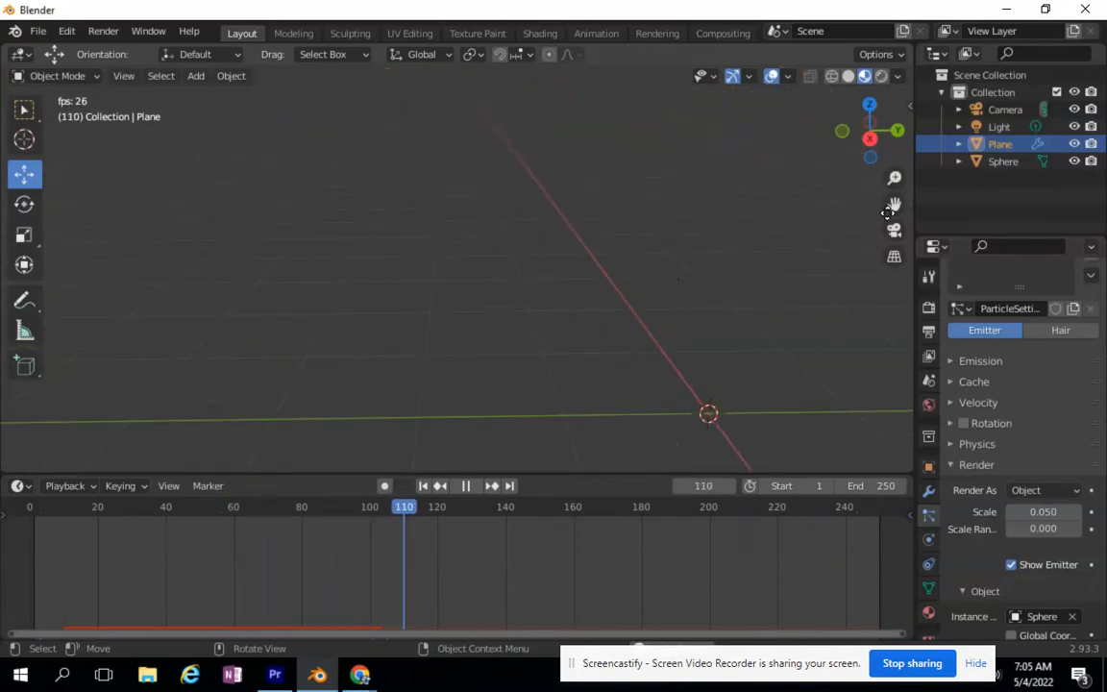
pyautogui.moveTo(895, 205); pyautogui.dragTo(802, 357)
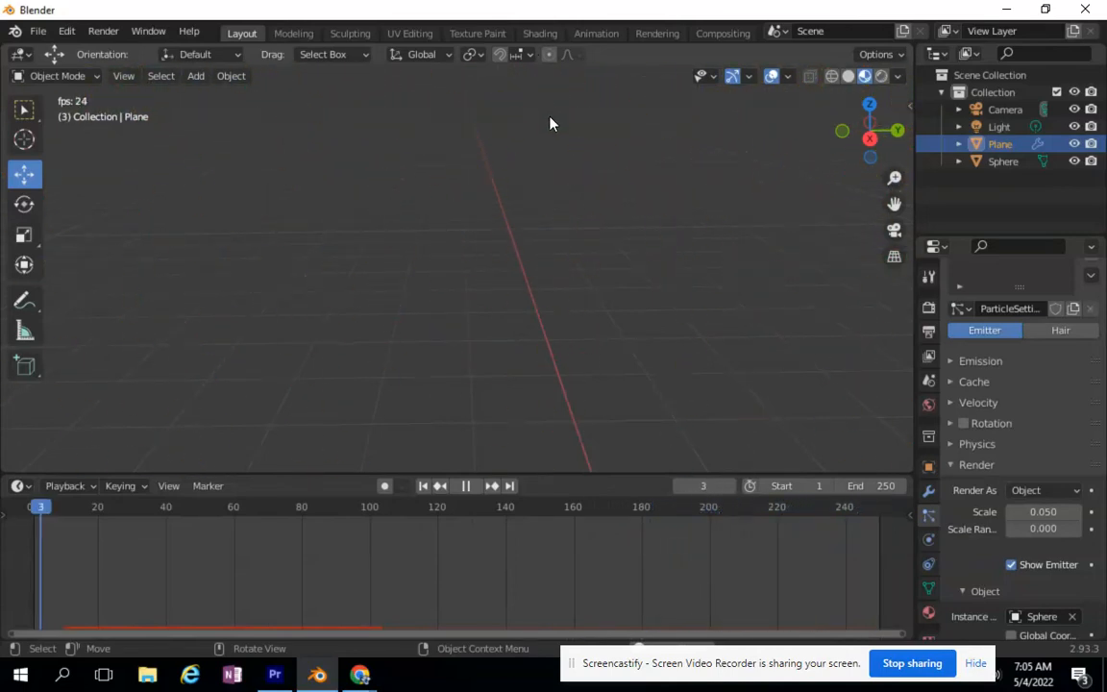
pyautogui.scroll(-5, 788, 210)
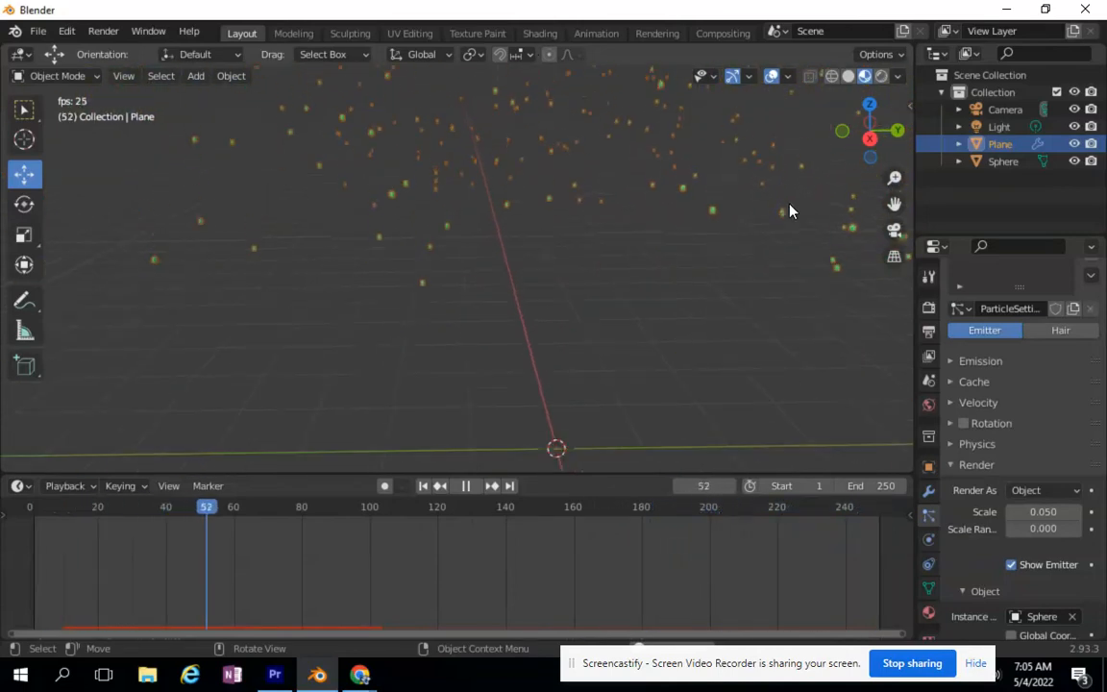